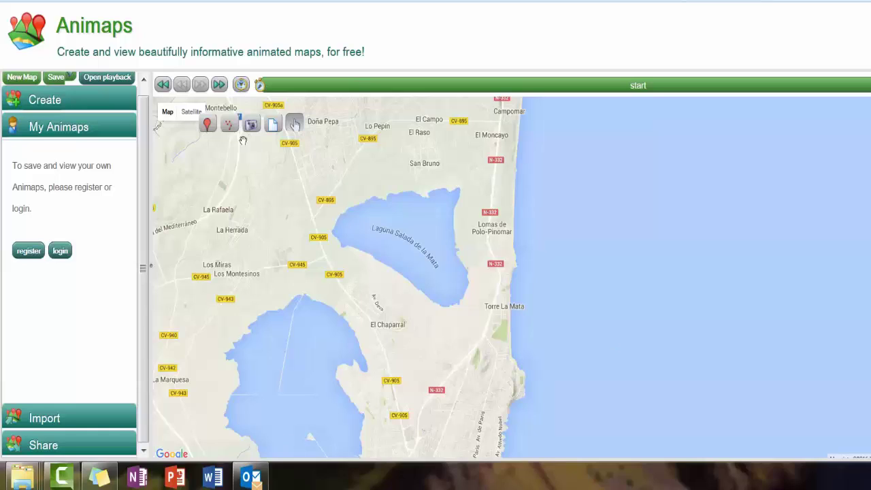
Step: Log in to Animaps with the account's e-mail address and password
left_click_drag(60, 25, 143, 33)
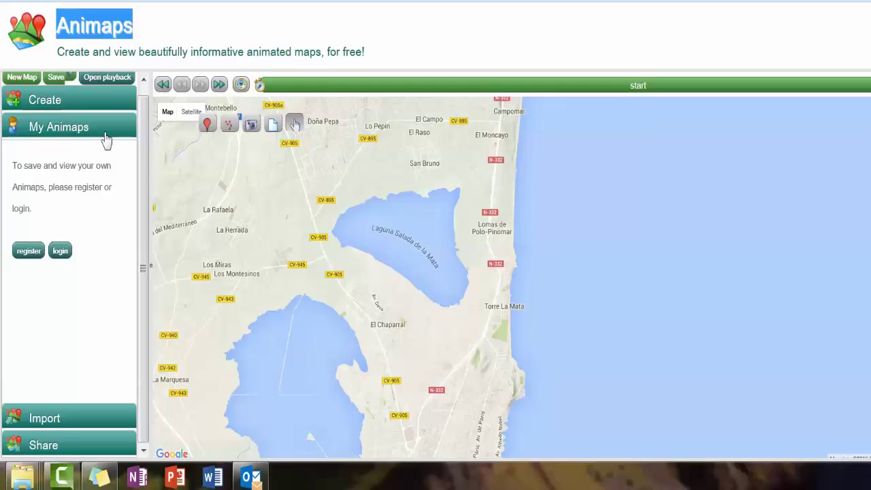
left_click(60, 252)
key("Tab")
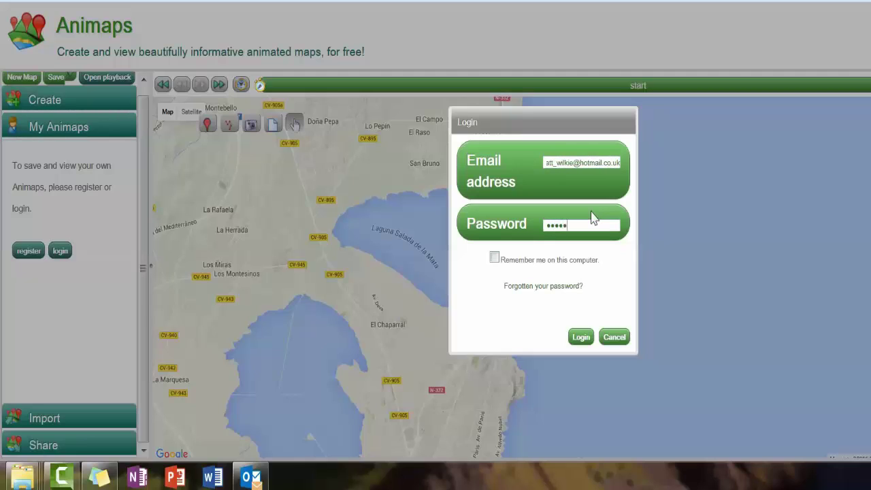
key("Return")
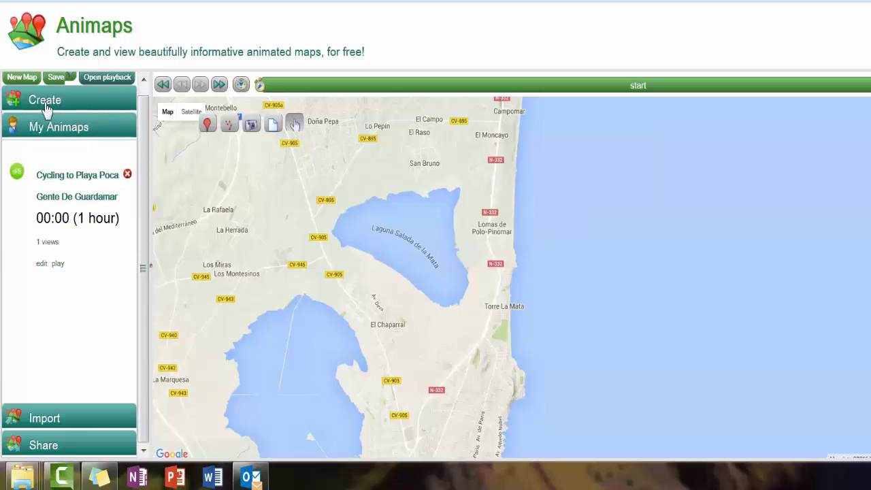
Step: In Testmap's General settings, take the viewpoint from the current map: 38.03,-00.62, zoom 13
left_click(45, 102)
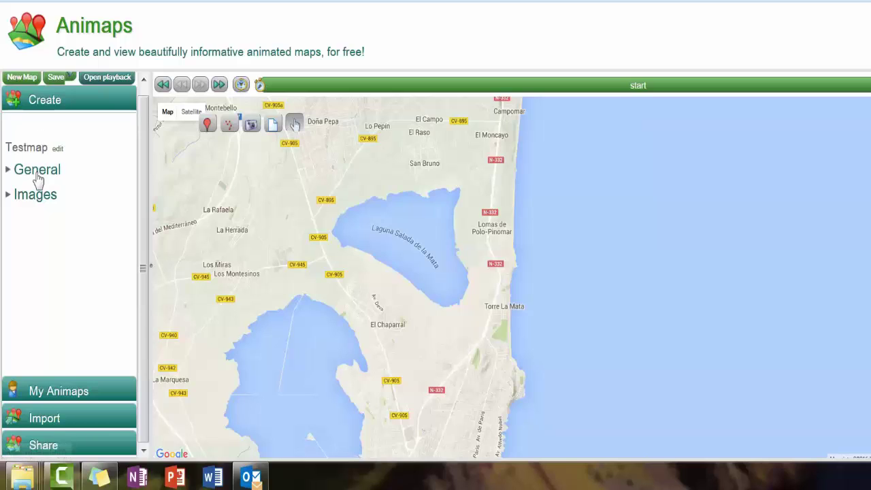
left_click(15, 175)
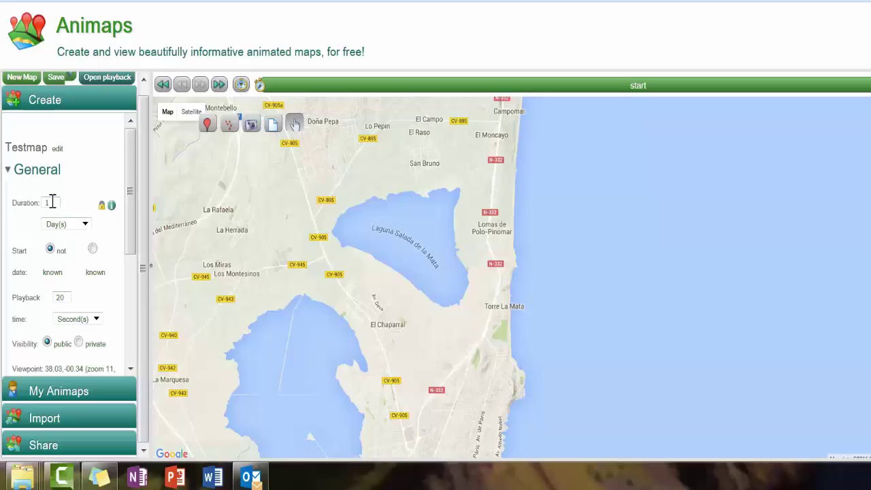
scroll(116, 253, "down", 3)
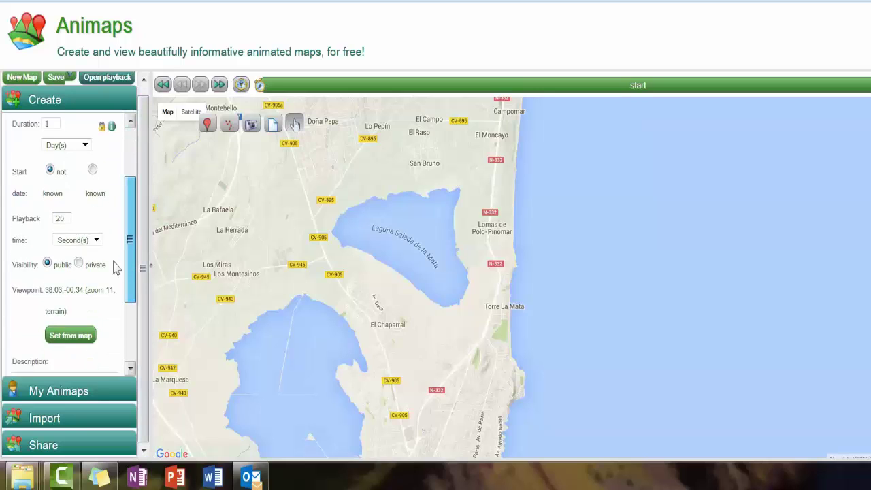
scroll(116, 307, "up", 3)
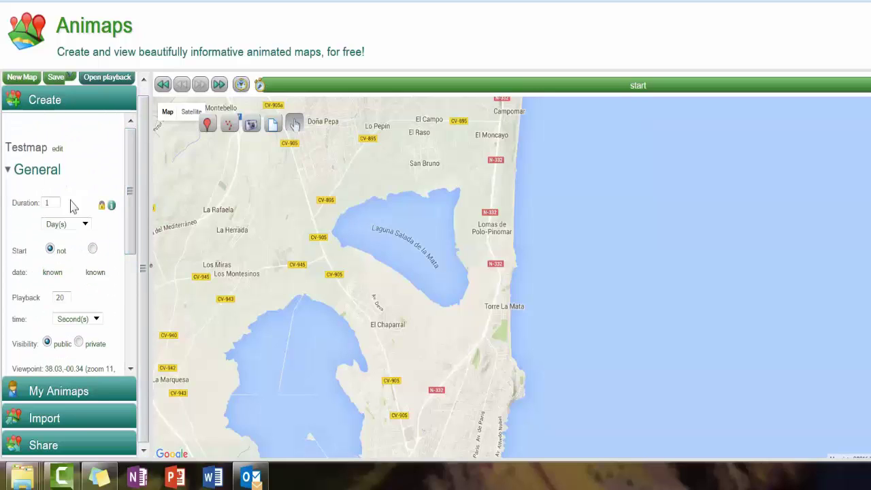
left_click_drag(129, 185, 130, 307)
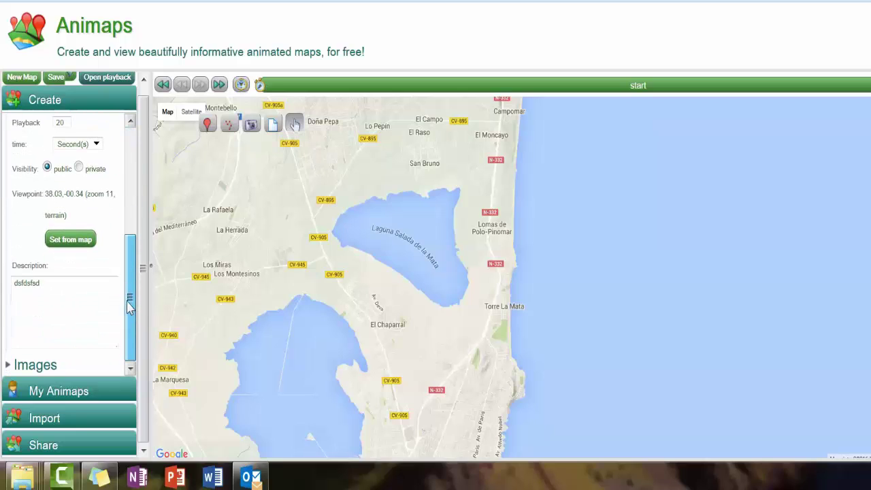
left_click(76, 240)
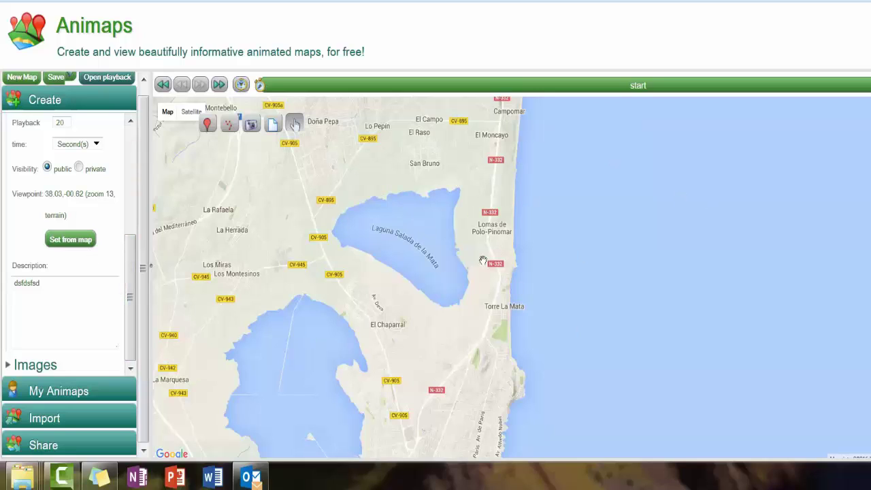
Step: Zoom and pan the map to frame Torre La Mata and Lomas de Polo-Pinomar by the lagoon
scroll(482, 260, "down", 4)
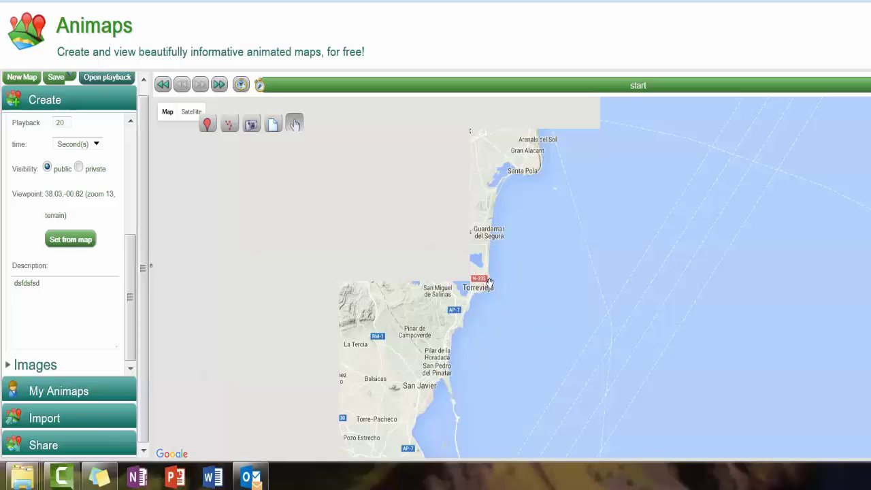
scroll(490, 287, "up", 2)
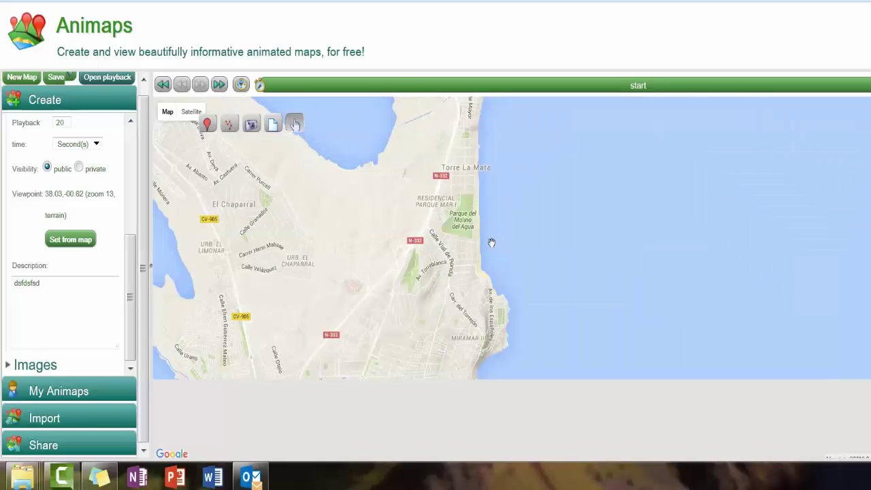
left_click_drag(478, 207, 437, 412)
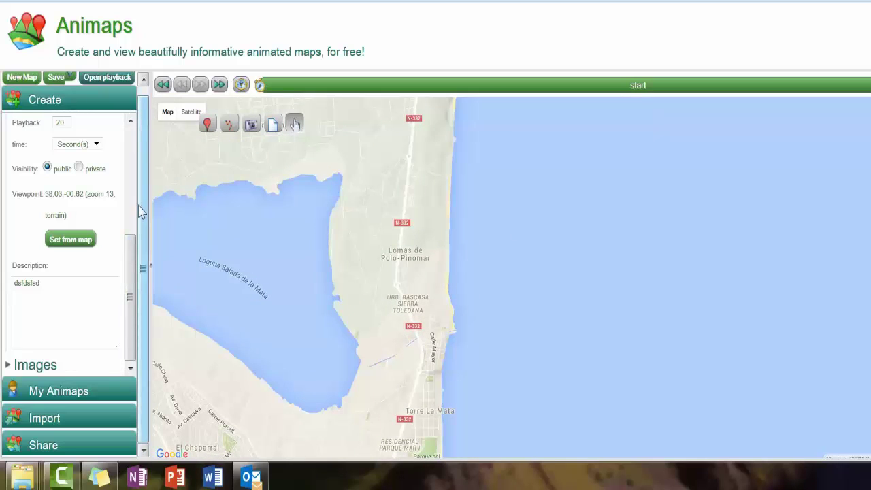
left_click(135, 197)
left_click(128, 346)
Step: Place Marker01 at Torre La Mata, make it animated, and begin creating its route
left_click(207, 123)
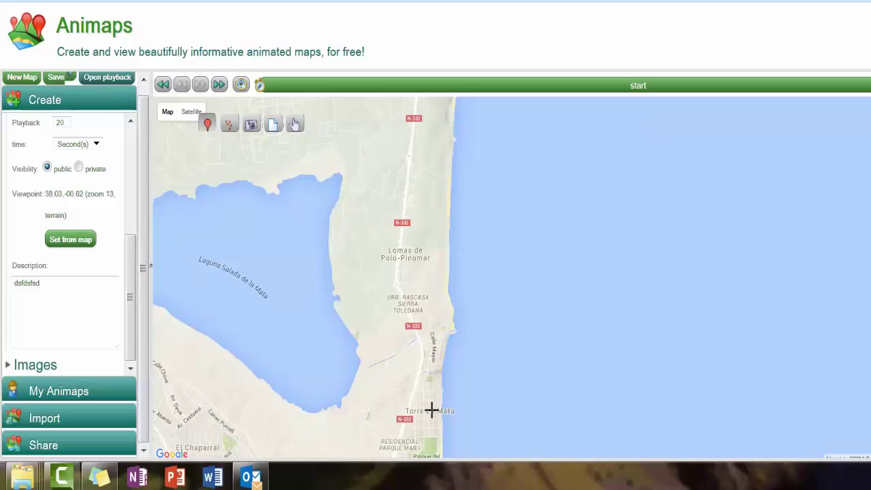
left_click(427, 411)
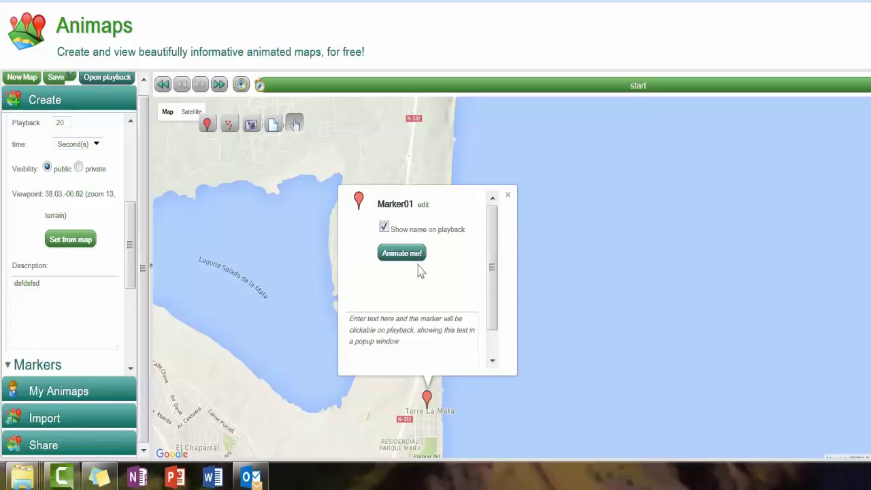
left_click(431, 336)
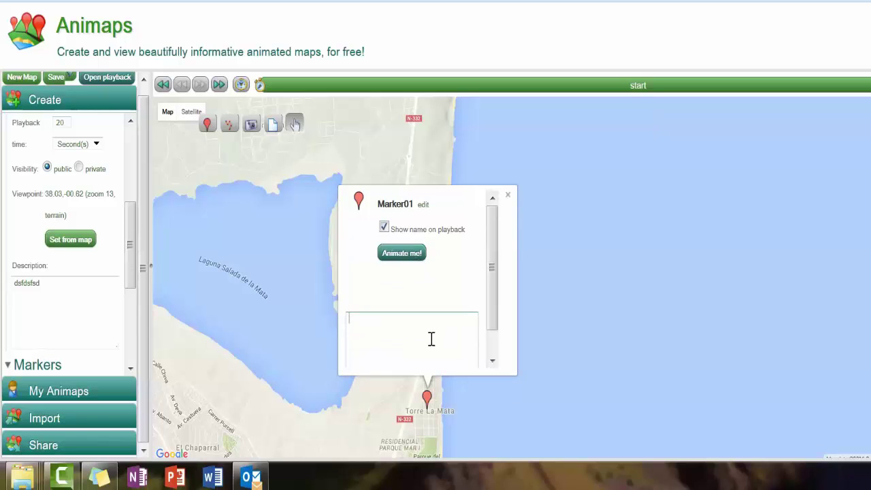
left_click(401, 253)
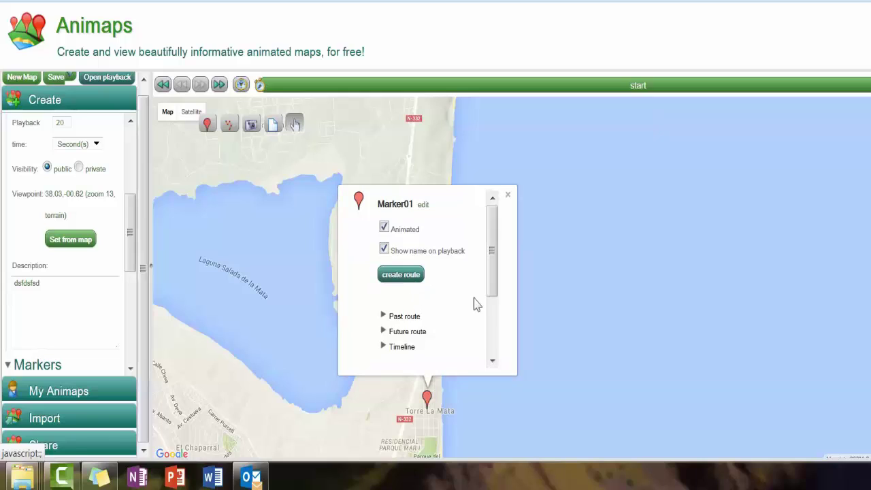
left_click(413, 277)
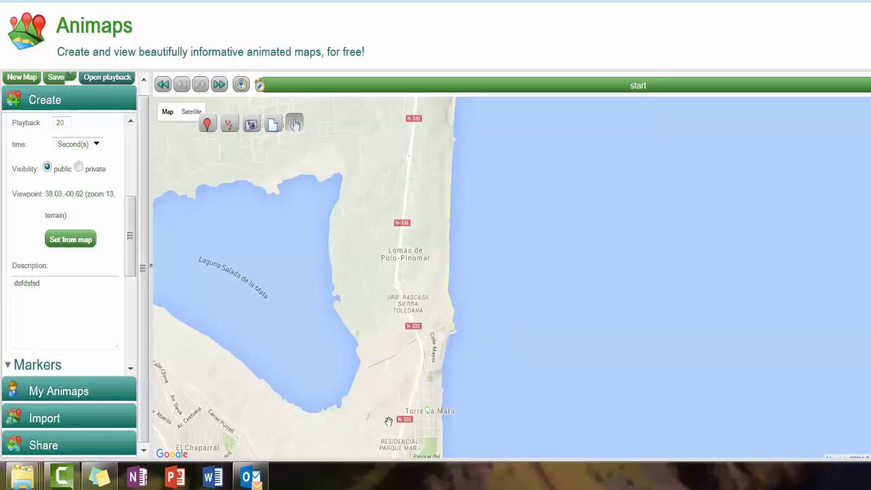
Step: Lay route points from Torre La Mata north along the N-332 past Polo-Pinomar, ending at the beach
left_click(408, 409)
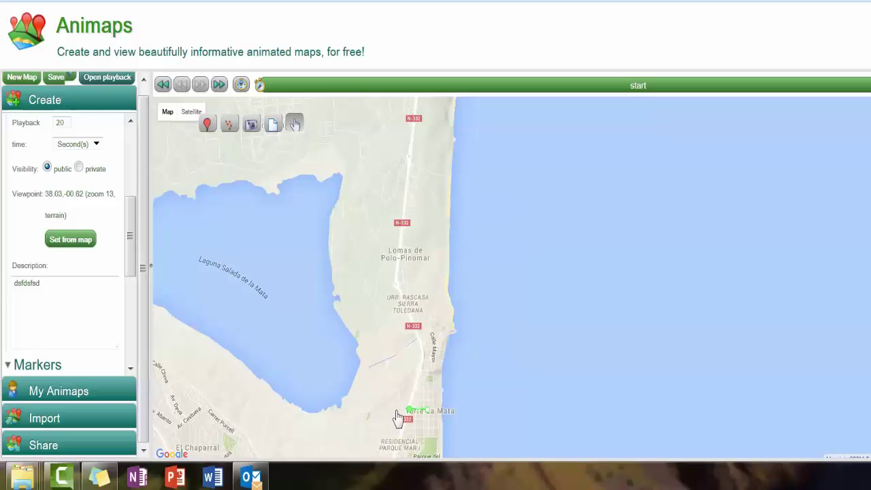
left_click(423, 358)
left_click(421, 343)
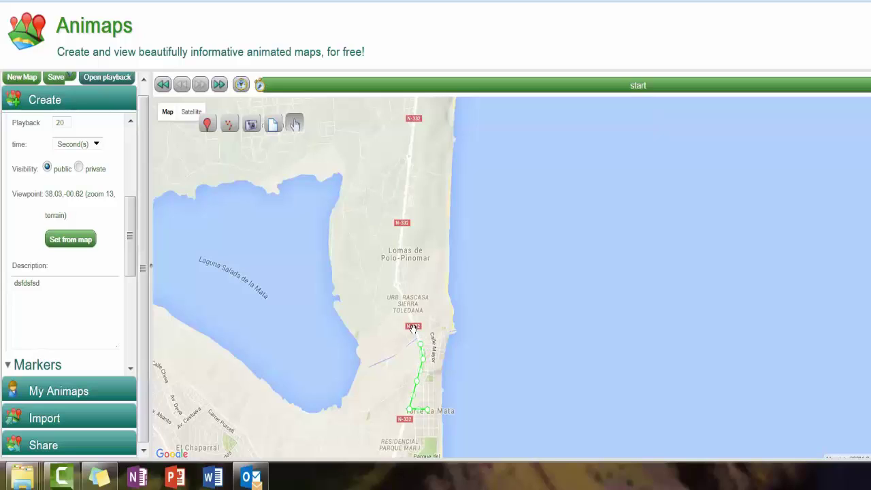
left_click(406, 302)
left_click(394, 284)
left_click(401, 233)
left_click(402, 219)
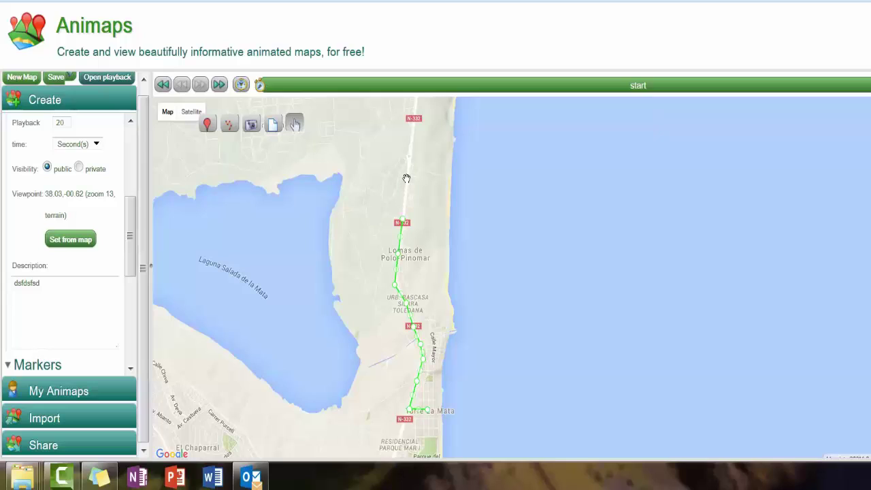
left_click(407, 178)
left_click(406, 161)
left_click(421, 170)
left_click(443, 177)
left_click_drag(438, 130, 439, 176)
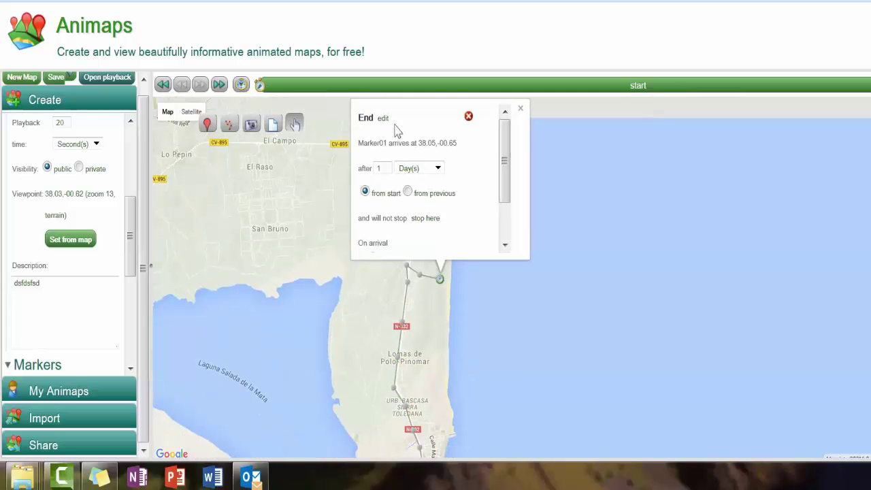
Step: Change the end point's arrival delay from 1 Day(s) to 1 Hour(s)
left_click(379, 168)
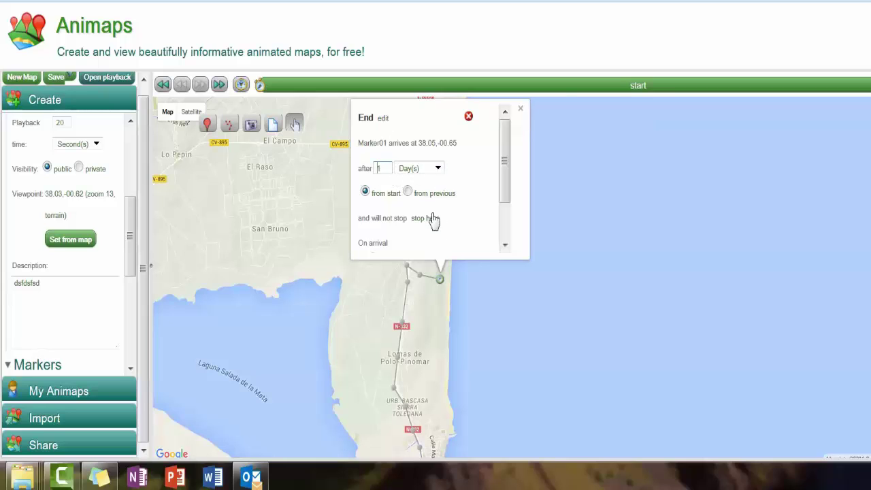
left_click(438, 284)
left_click_drag(503, 188, 511, 150)
left_click(431, 173)
left_click(423, 202)
left_click_drag(506, 184, 451, 242)
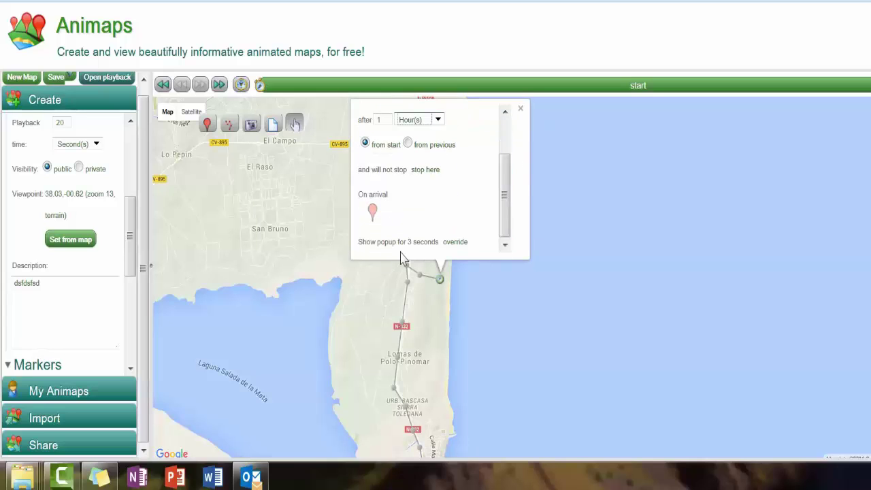
scroll(509, 141, "up", 2)
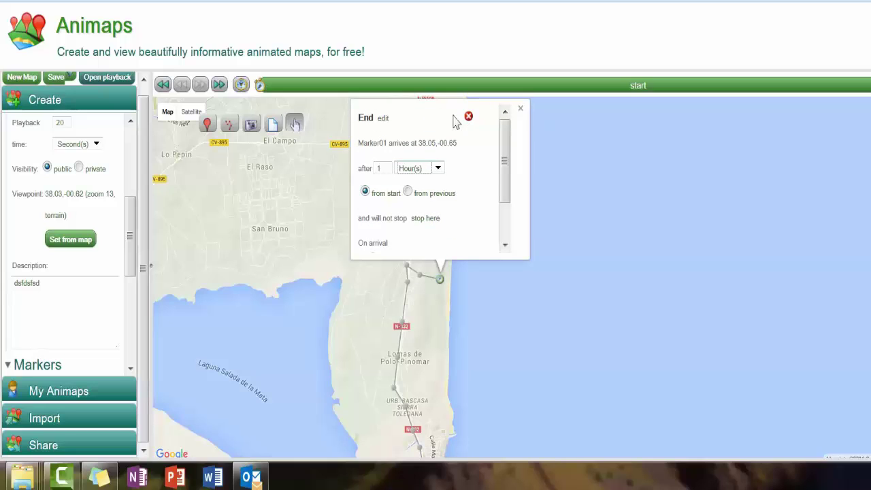
Step: Delete the End label from the route's end point and close its details
left_click(382, 118)
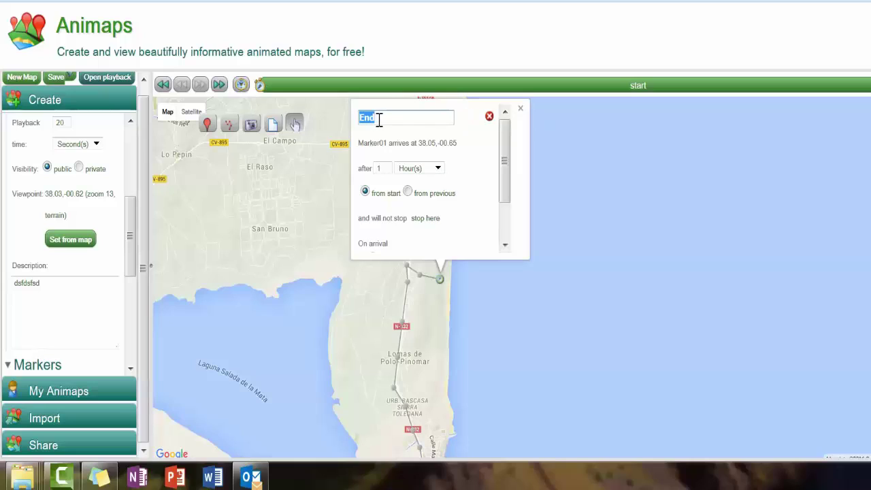
key("BackSpace")
left_click_drag(504, 151, 517, 104)
left_click(370, 167)
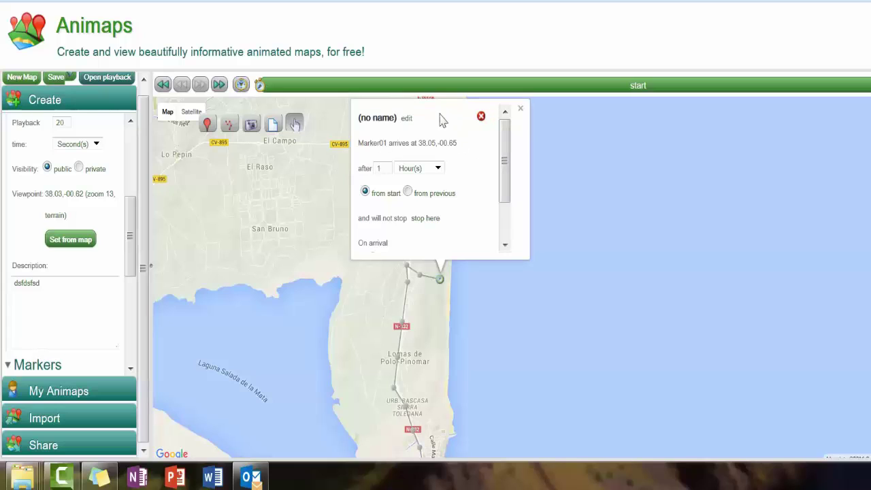
left_click(520, 110)
Step: Clear the Start label from the route's start point at 38.02,-00.66 near Torre de la Mata
left_click_drag(482, 364, 480, 201)
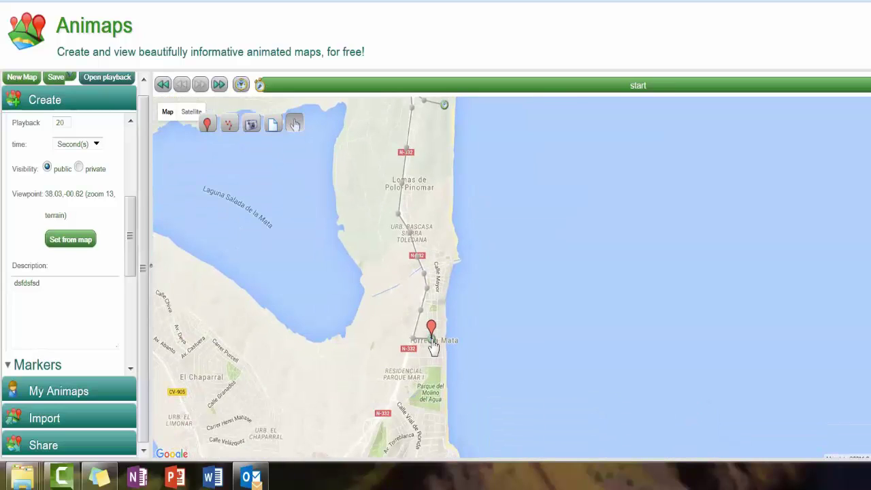
left_click_drag(433, 345, 434, 351)
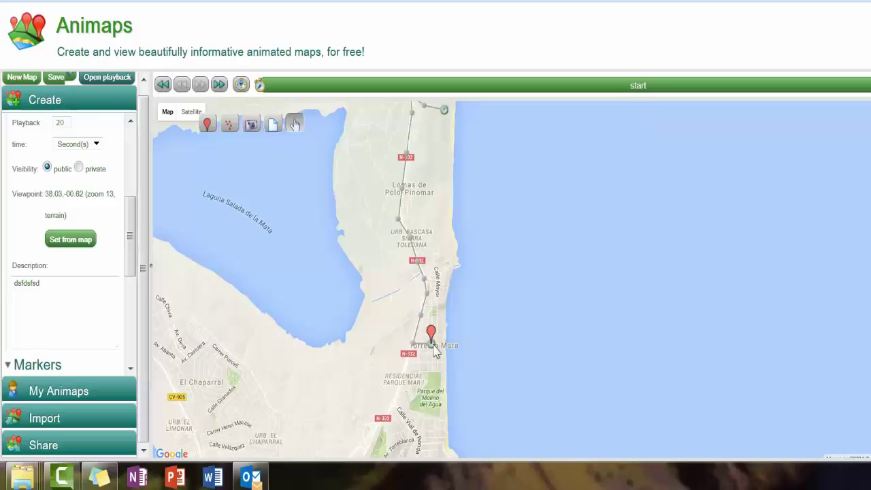
left_click(433, 348)
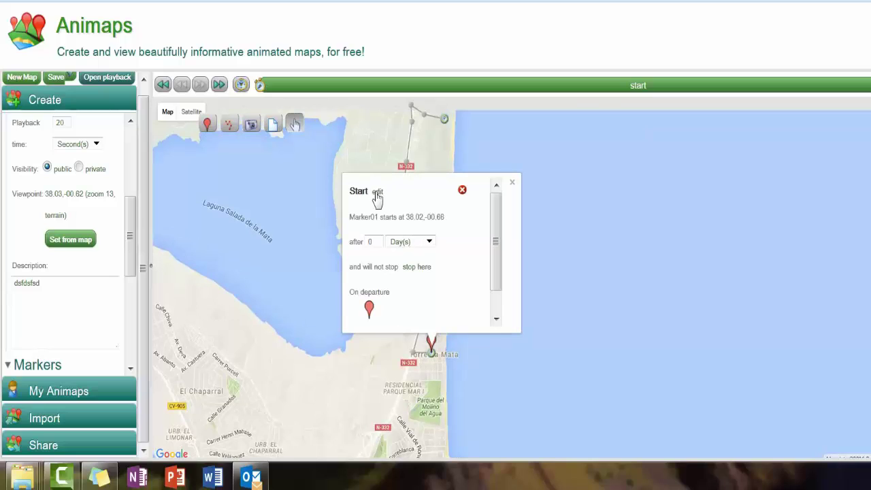
left_click(378, 194)
key("BackSpace")
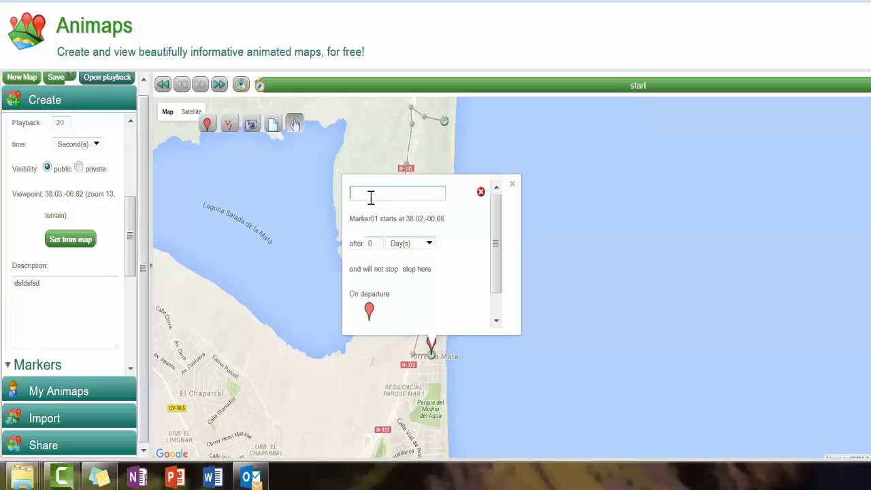
key("Return")
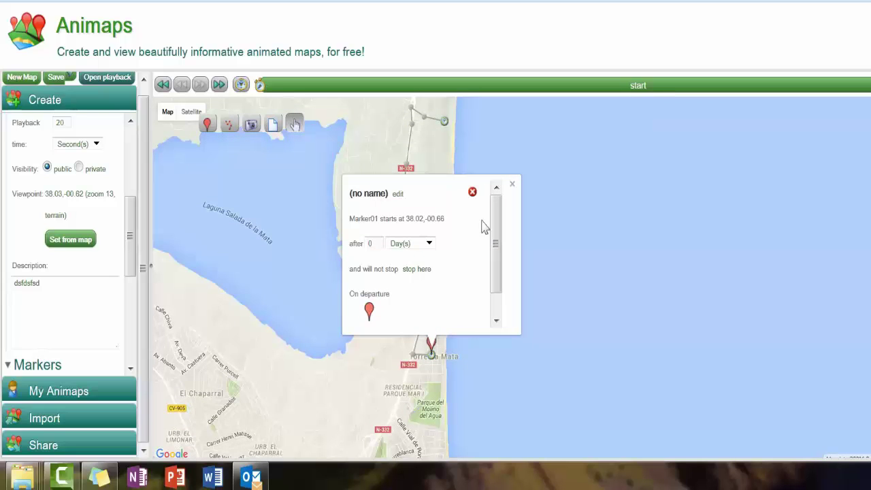
left_click(513, 185)
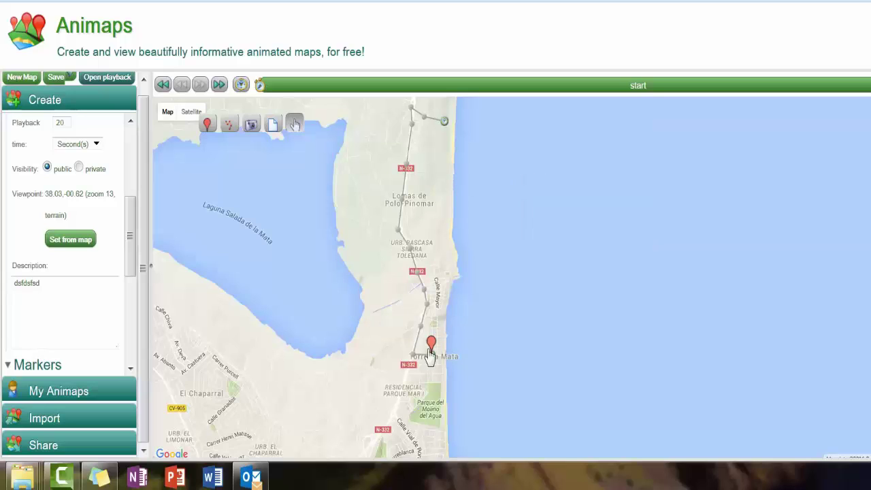
Step: Rename Marker01 to the rider's bike name and bring up its icon choices
left_click(437, 345)
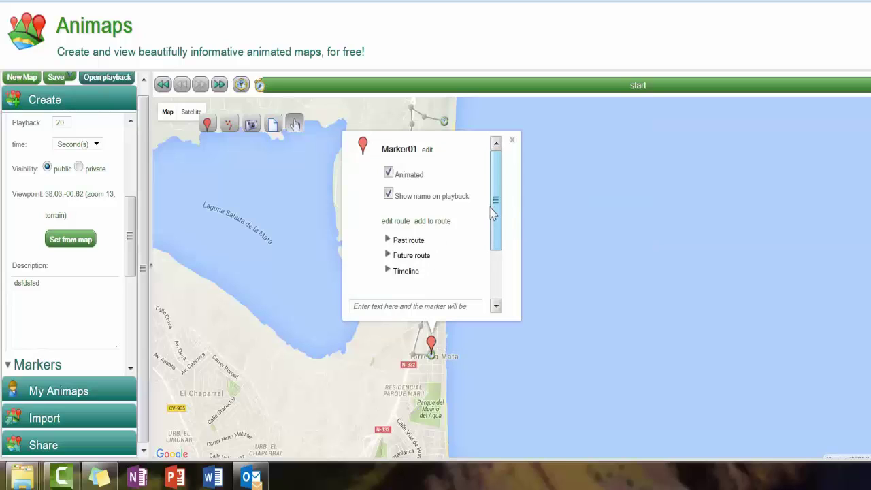
left_click(429, 150)
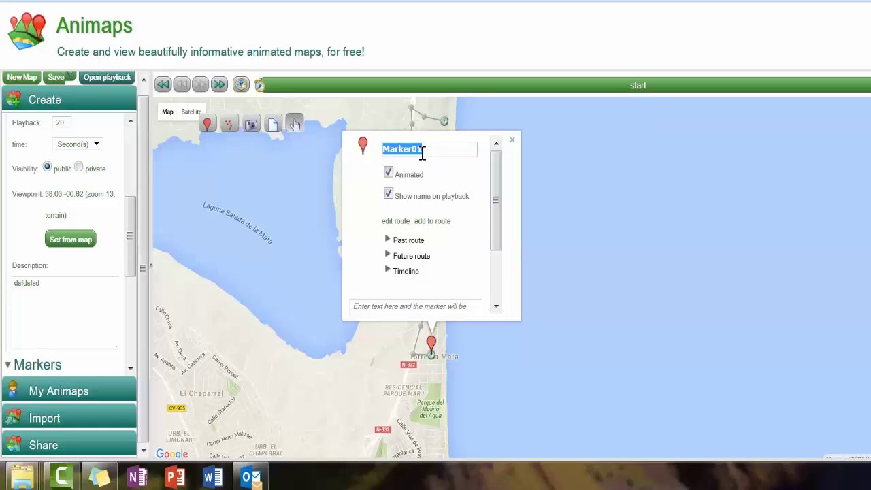
type("Matt's bi")
key("Return")
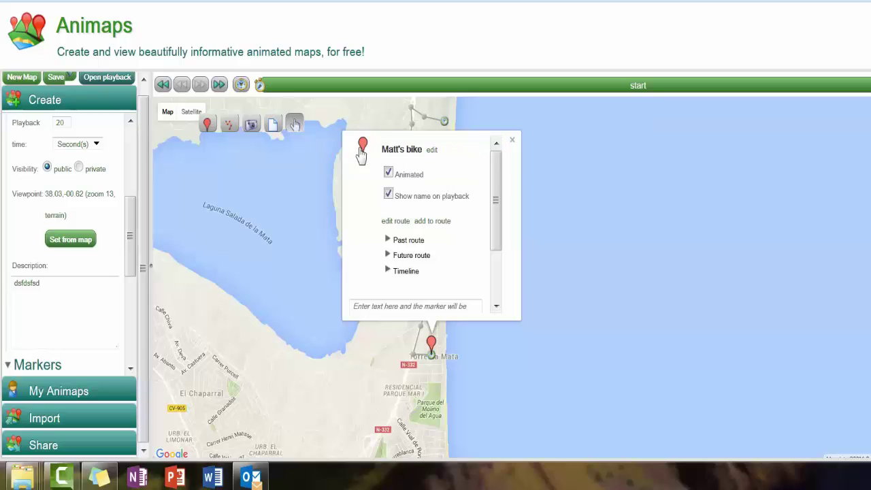
left_click(363, 147)
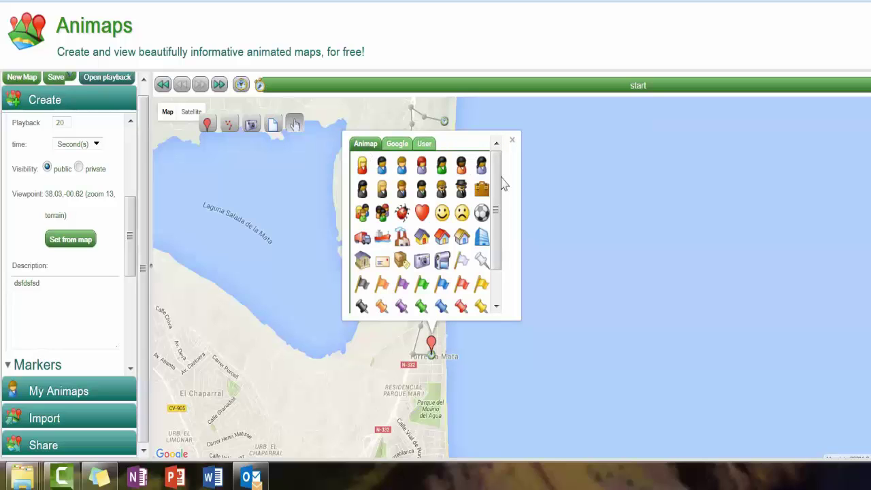
Step: Apply the green bicycle icon from the User tab to the bike marker
left_click_drag(499, 185, 502, 170)
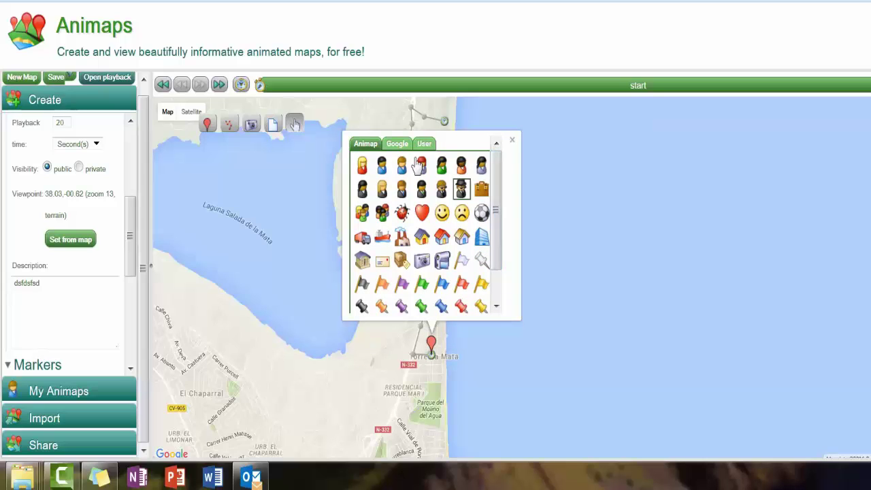
left_click(396, 144)
left_click_drag(495, 194, 499, 159)
left_click(424, 144)
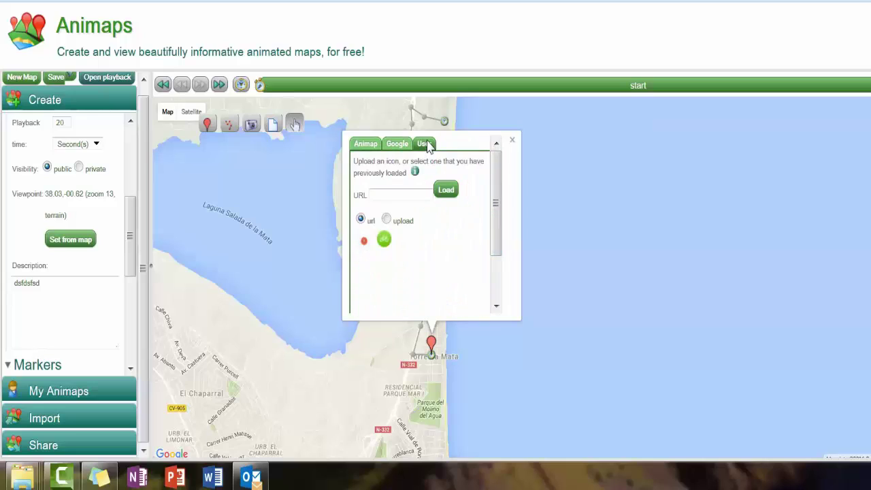
left_click(399, 196)
left_click(385, 243)
left_click(385, 245)
left_click(455, 346)
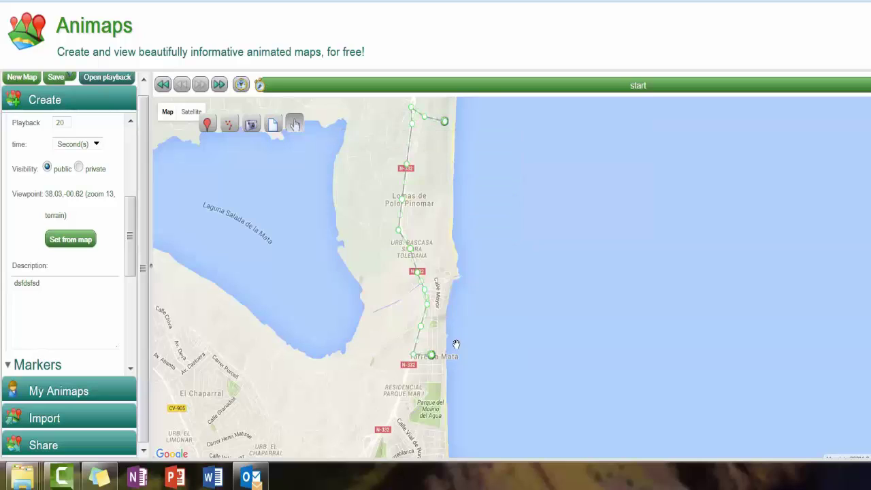